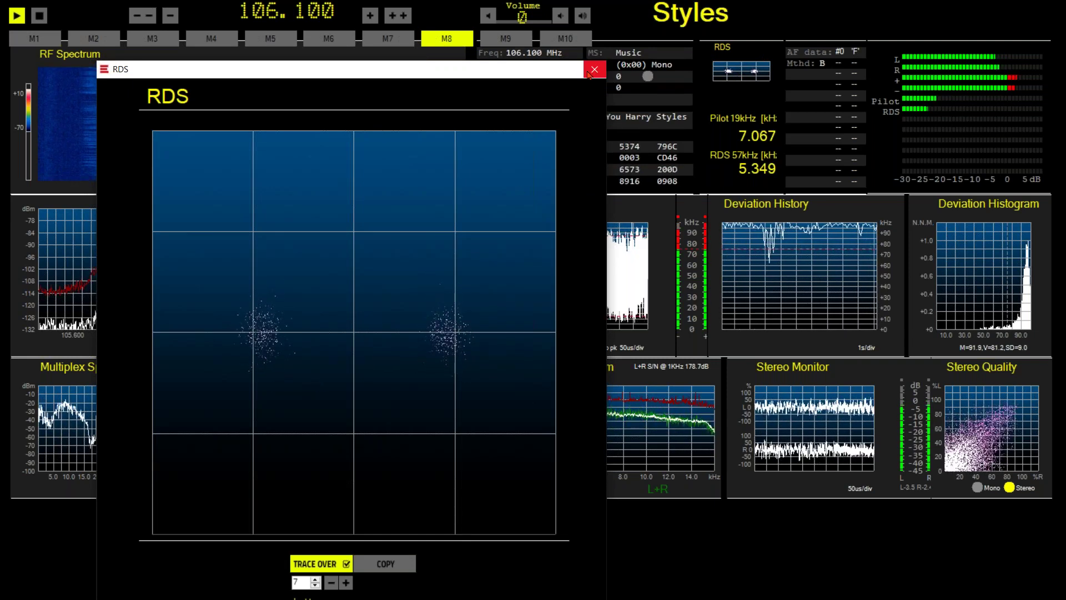
- Close the RDS view, enlarge the RF Spectrum graph and turn off its min hold and max hold traces
{"action": "left_click", "coordinate": [594, 69]}
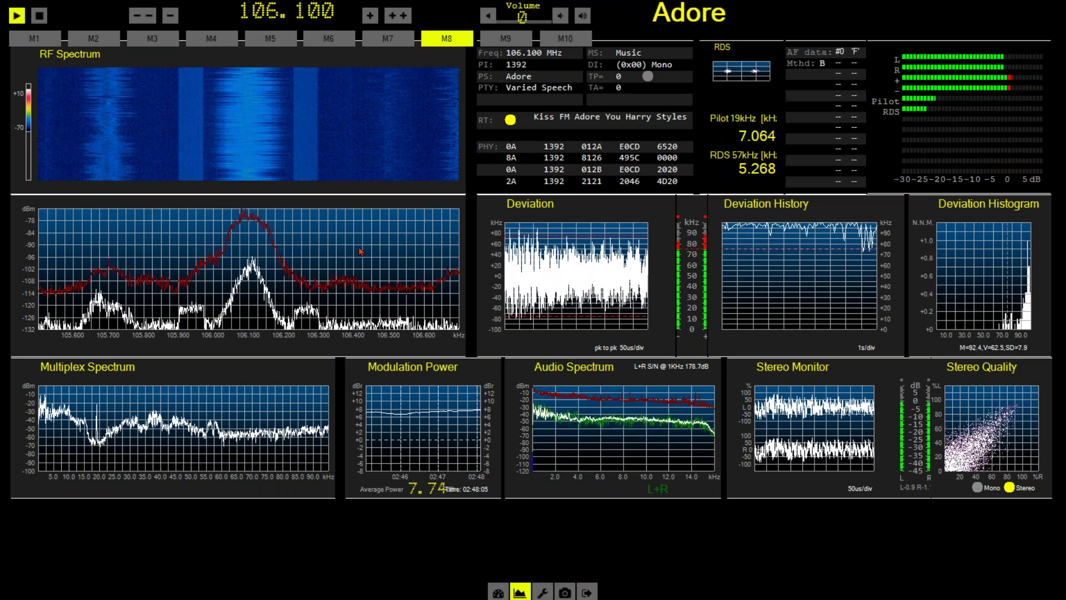
{"action": "left_click", "coordinate": [215, 262]}
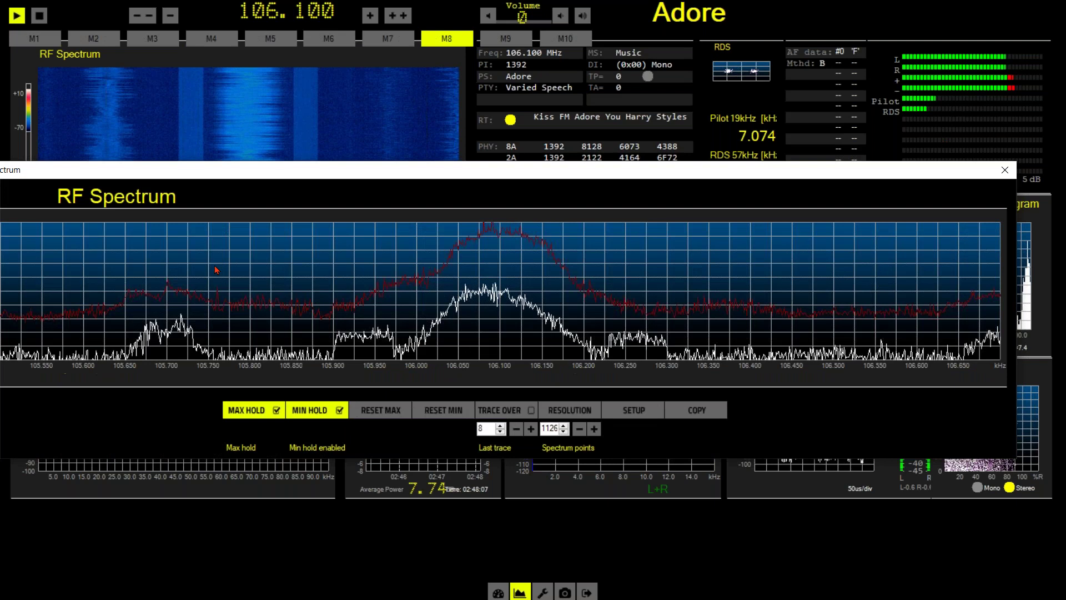
{"action": "left_click_drag", "start_coordinate": [426, 168], "coordinate": [463, 159]}
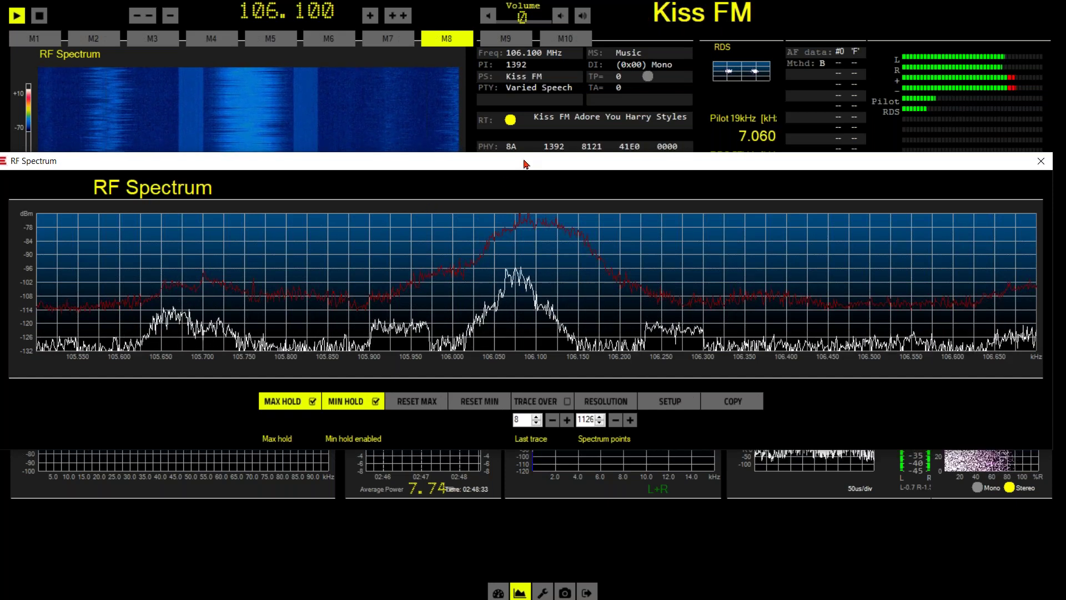
{"action": "left_click", "coordinate": [377, 404]}
{"action": "left_click", "coordinate": [315, 401]}
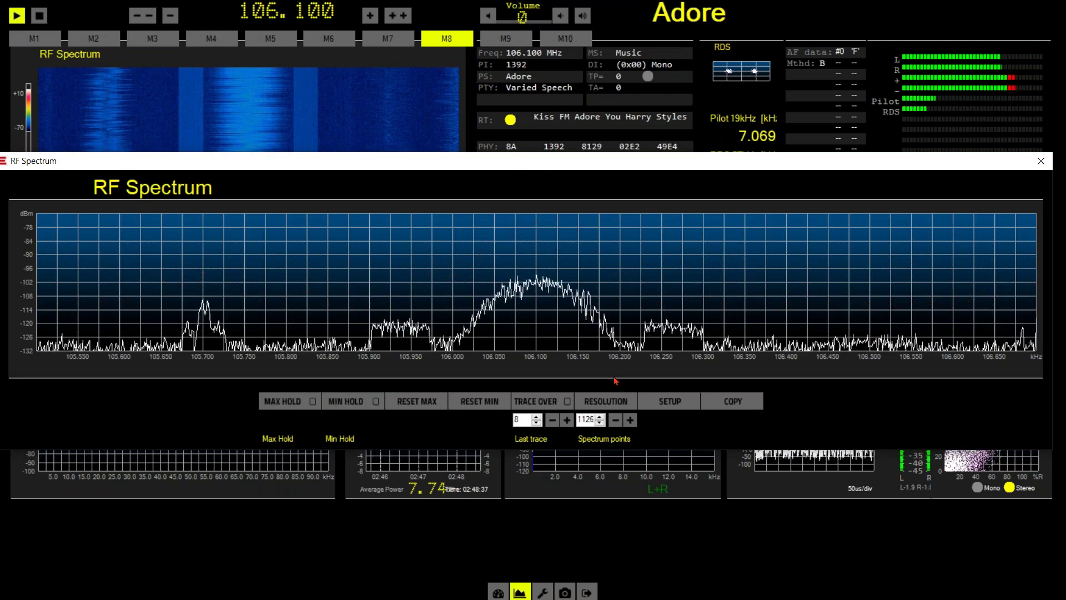
- Try trace over, min hold and max hold on the RF Spectrum, turn all three off and close the enlarged graph
{"action": "left_click", "coordinate": [567, 401]}
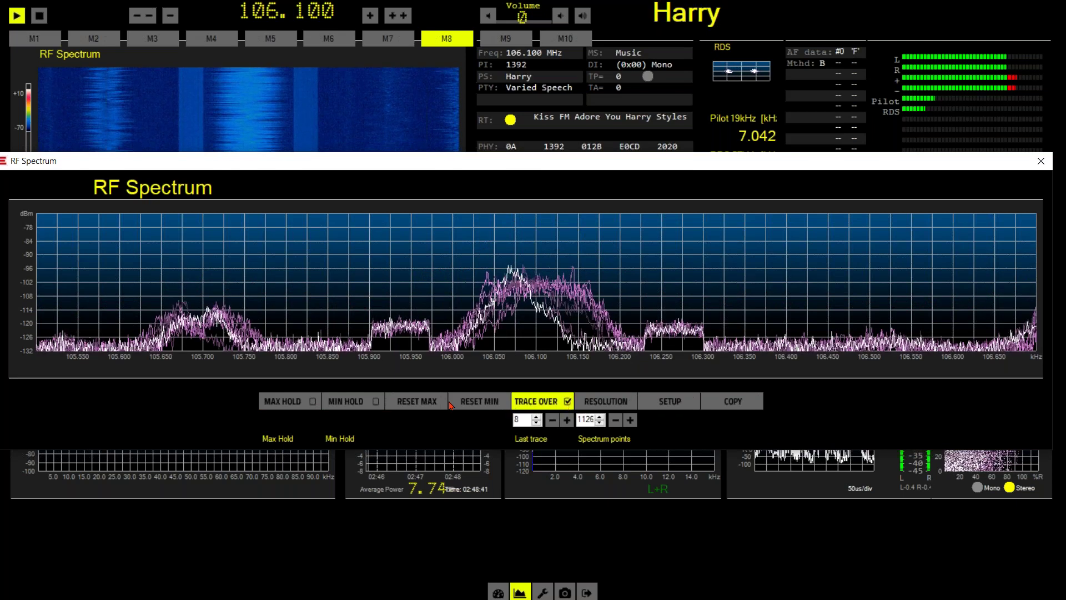
{"action": "left_click", "coordinate": [334, 399]}
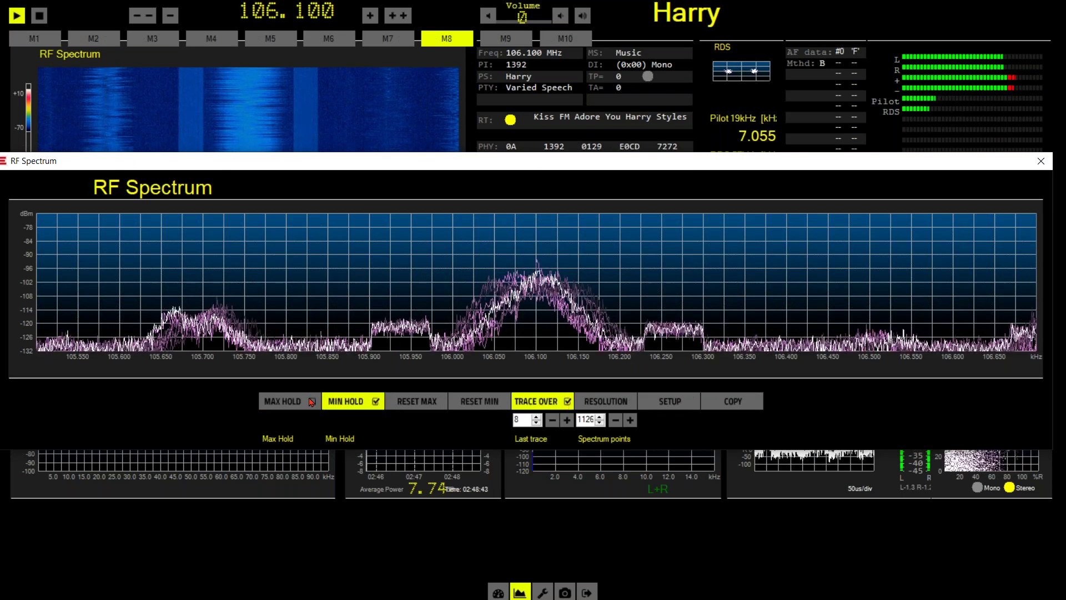
{"action": "left_click", "coordinate": [311, 401]}
{"action": "left_click", "coordinate": [572, 403]}
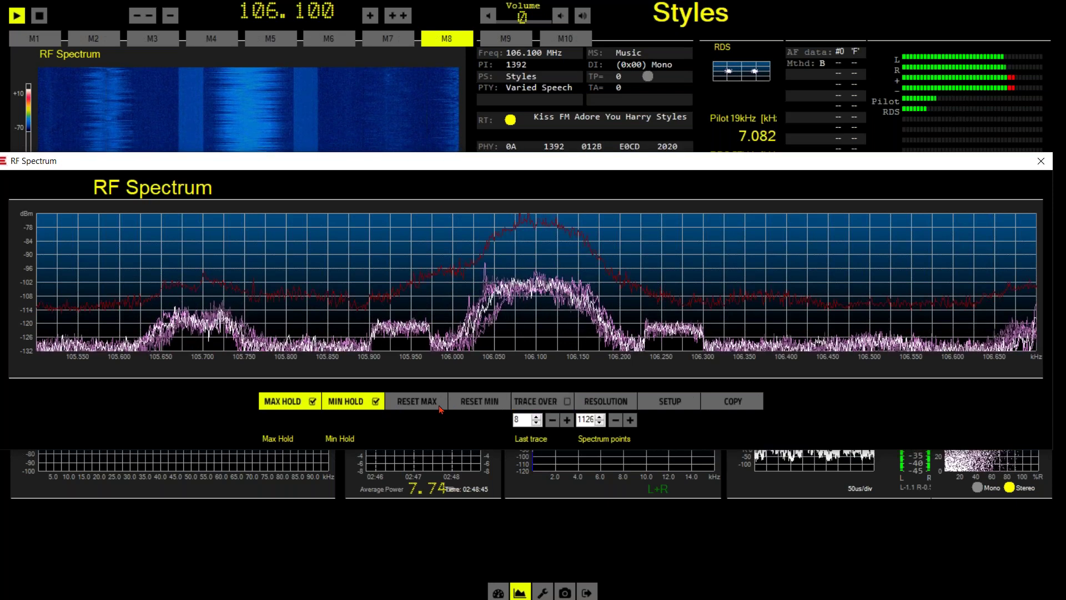
{"action": "left_click", "coordinate": [374, 404]}
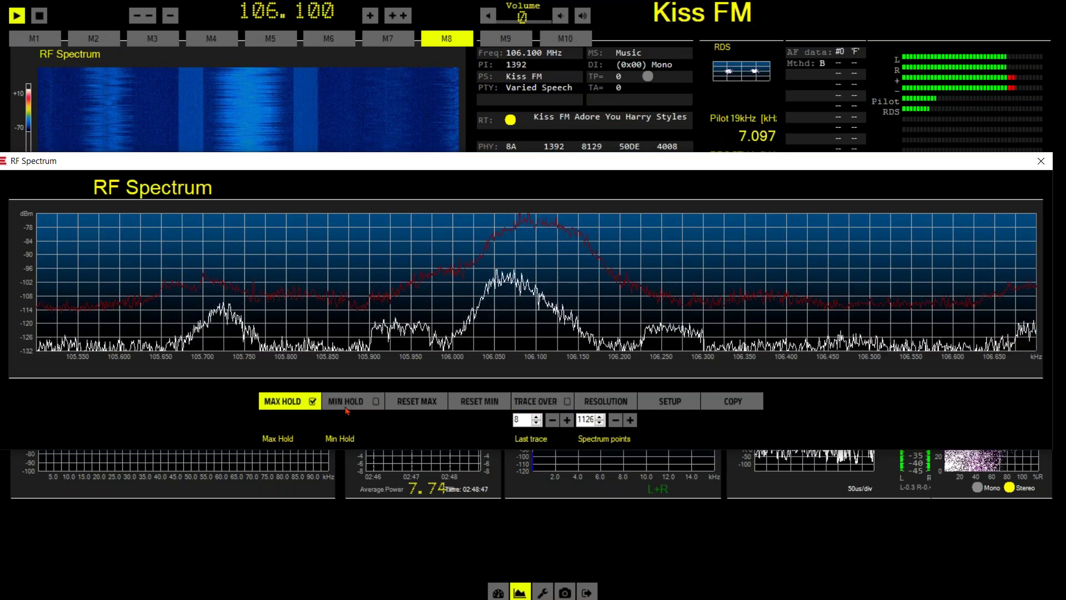
{"action": "left_click", "coordinate": [311, 402]}
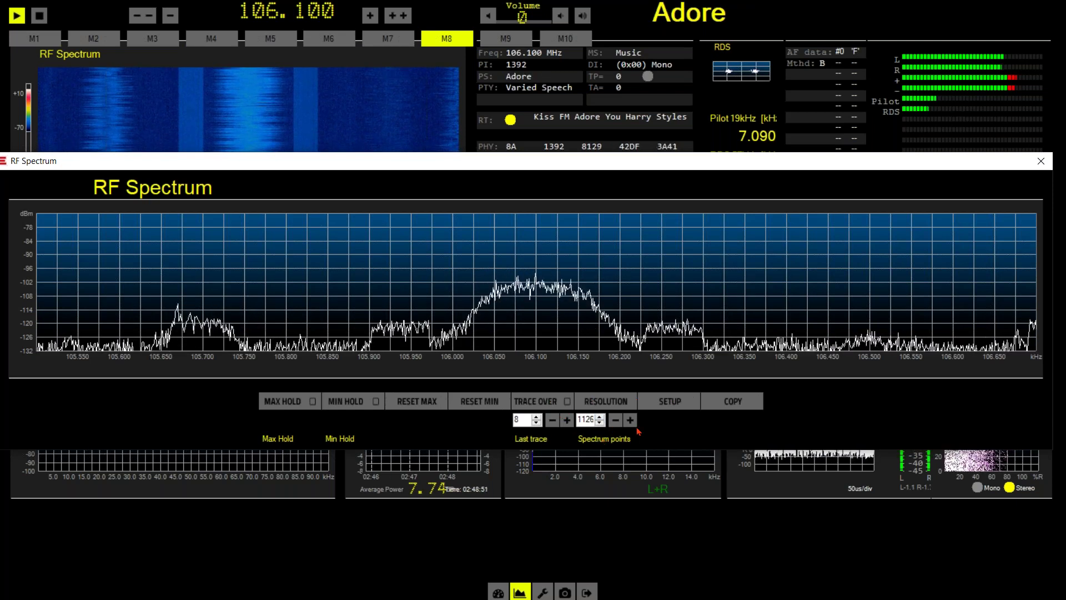
{"action": "left_click", "coordinate": [1036, 165]}
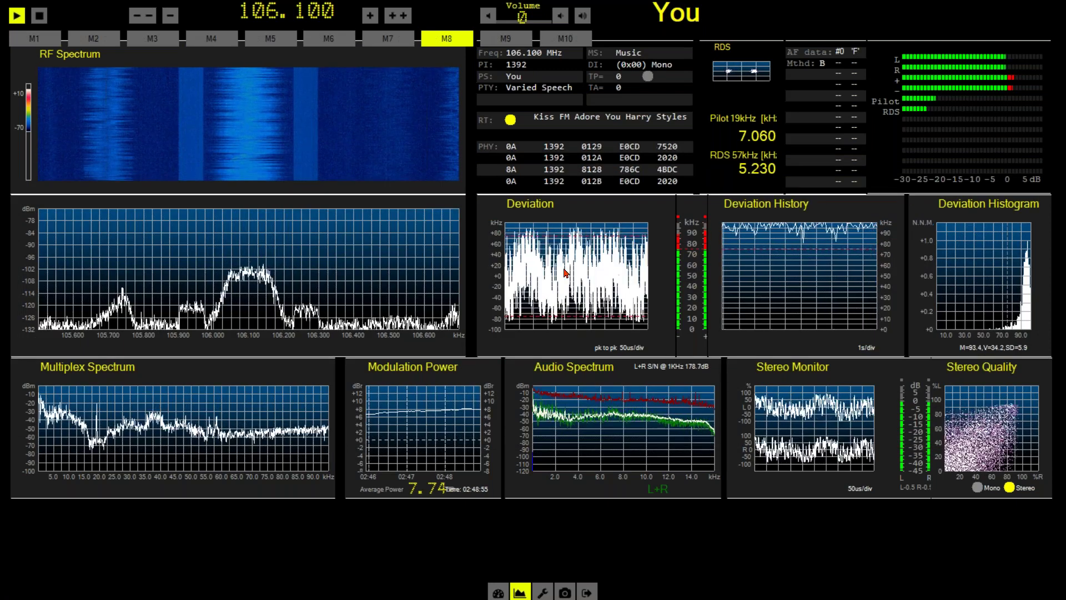
- View the enlarged Deviation graph, briefly switching trace over and max hold on and off, and close it
{"action": "left_click", "coordinate": [565, 273]}
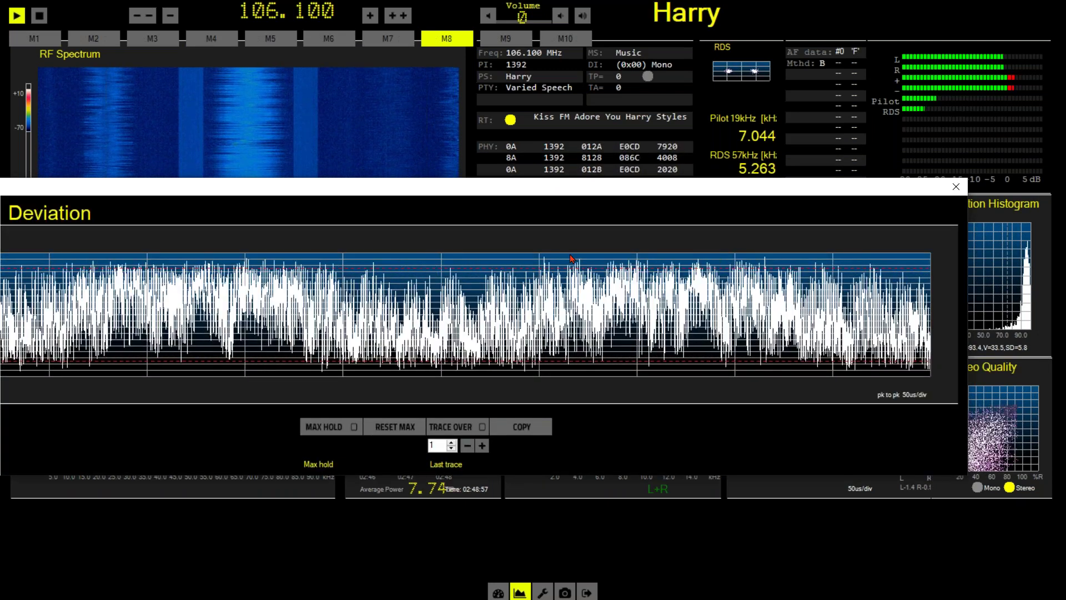
{"action": "left_click", "coordinate": [482, 428]}
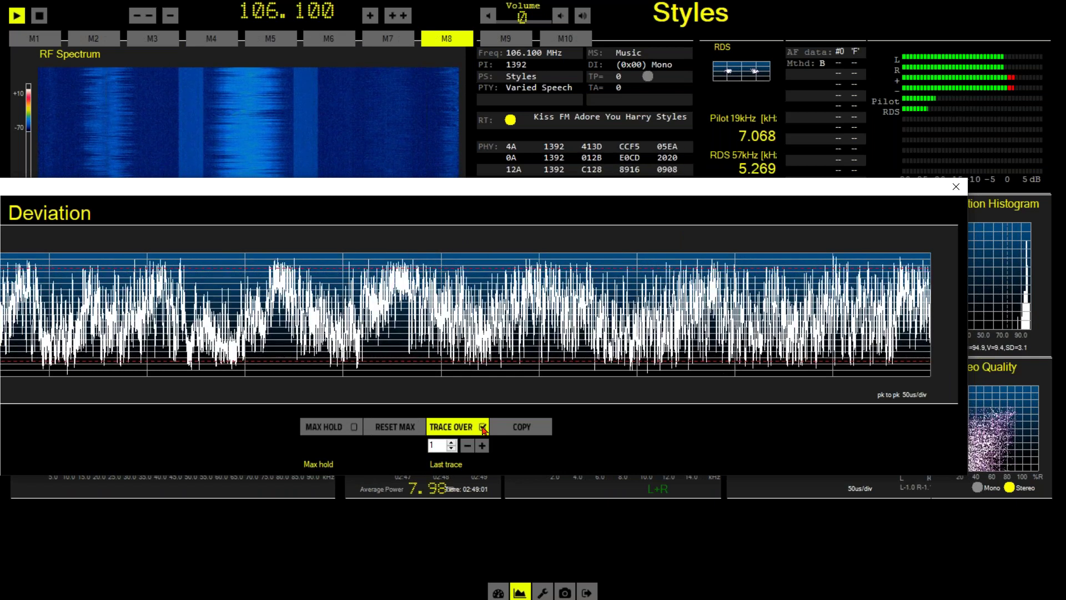
{"action": "left_click", "coordinate": [482, 429]}
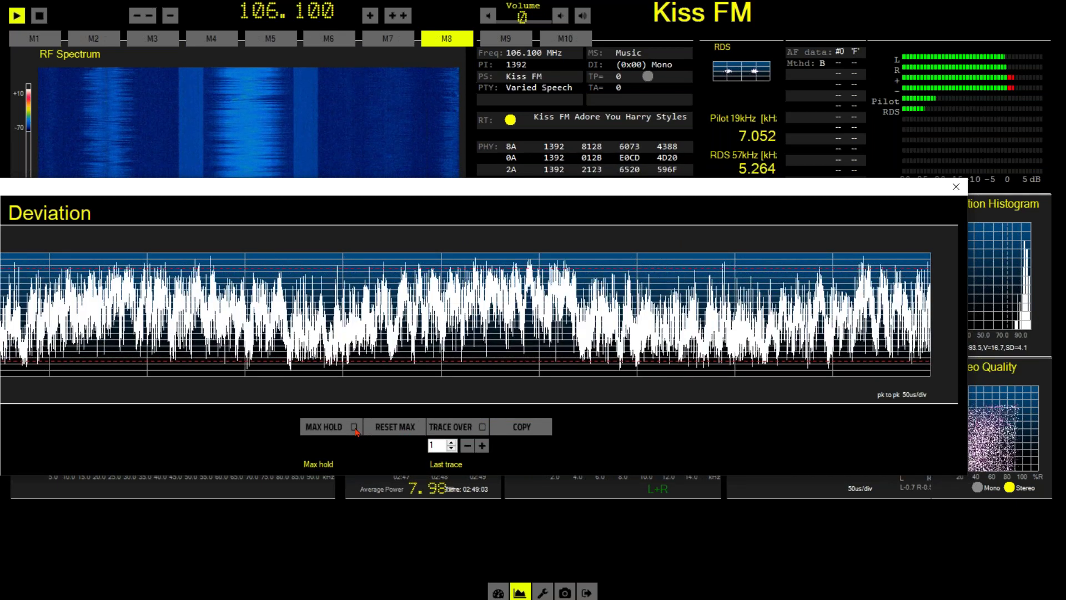
{"action": "left_click", "coordinate": [355, 428]}
{"action": "left_click", "coordinate": [354, 428]}
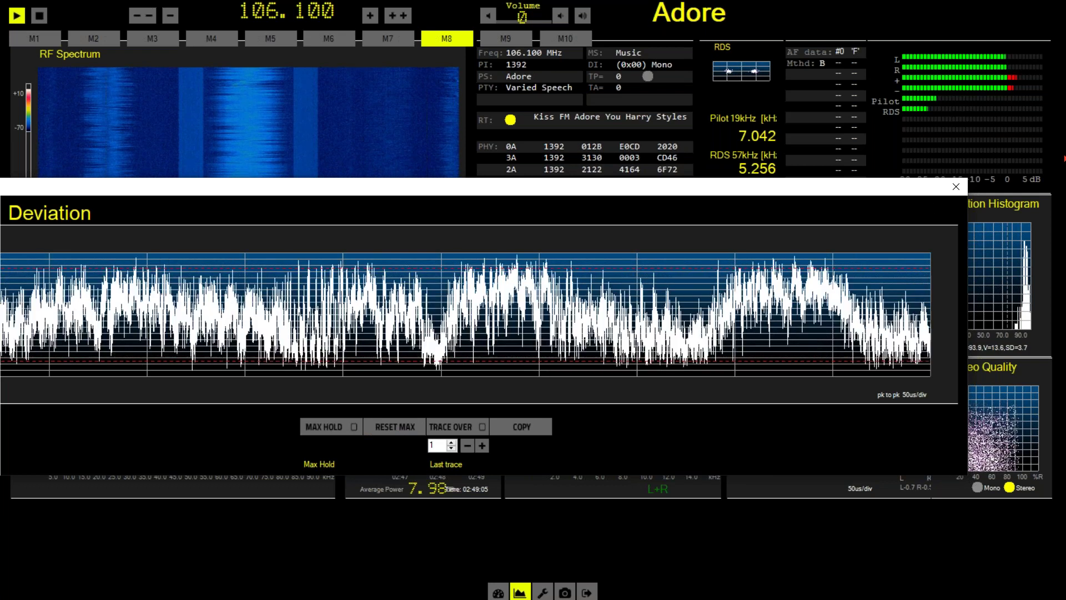
{"action": "left_click_drag", "start_coordinate": [955, 184], "coordinate": [992, 184]}
{"action": "left_click", "coordinate": [992, 182]}
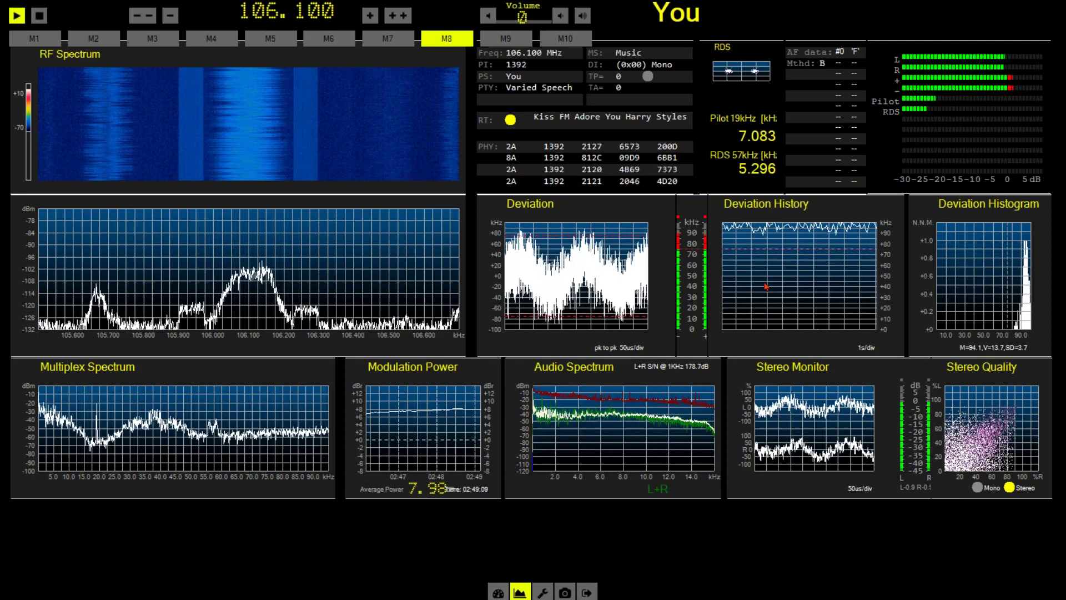
- Enlarge the Deviation History, try the 1h/div time scale, return it to 1s/div and close the graph
{"action": "left_click", "coordinate": [767, 284]}
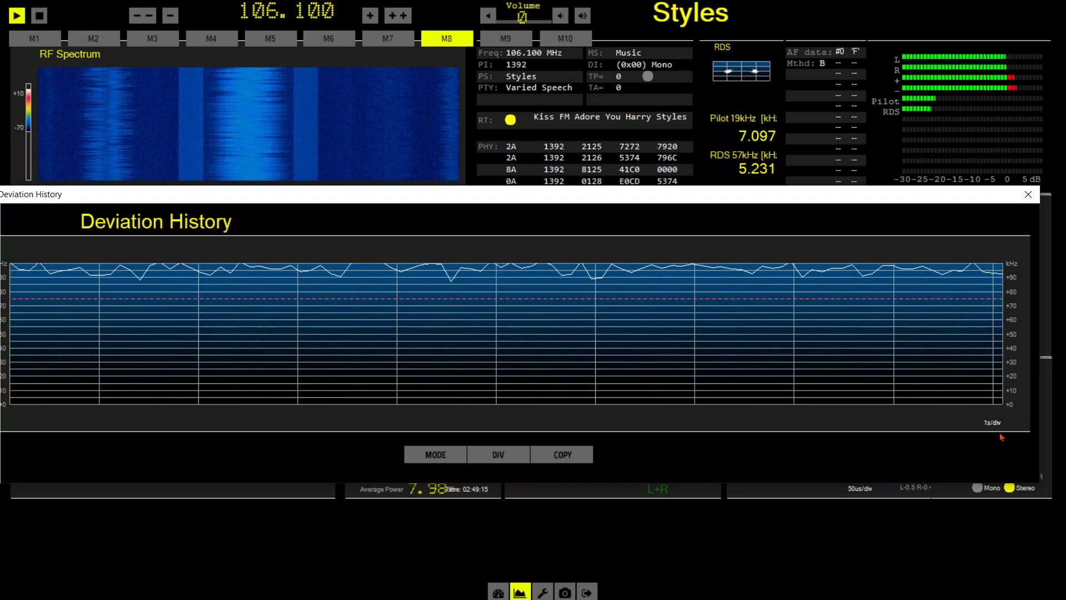
{"action": "left_click", "coordinate": [511, 458]}
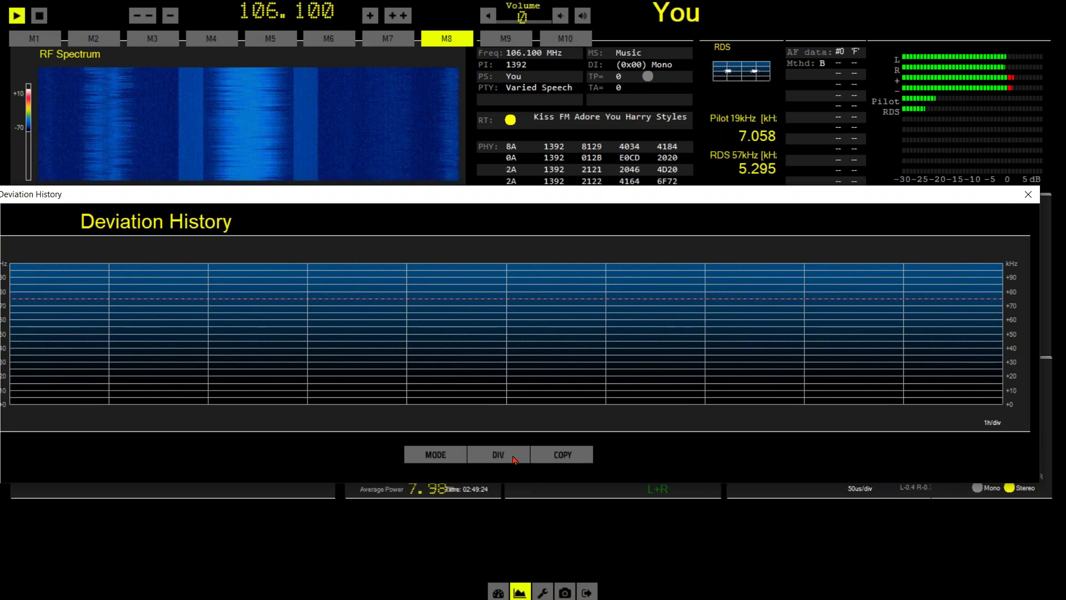
{"action": "left_click", "coordinate": [498, 455]}
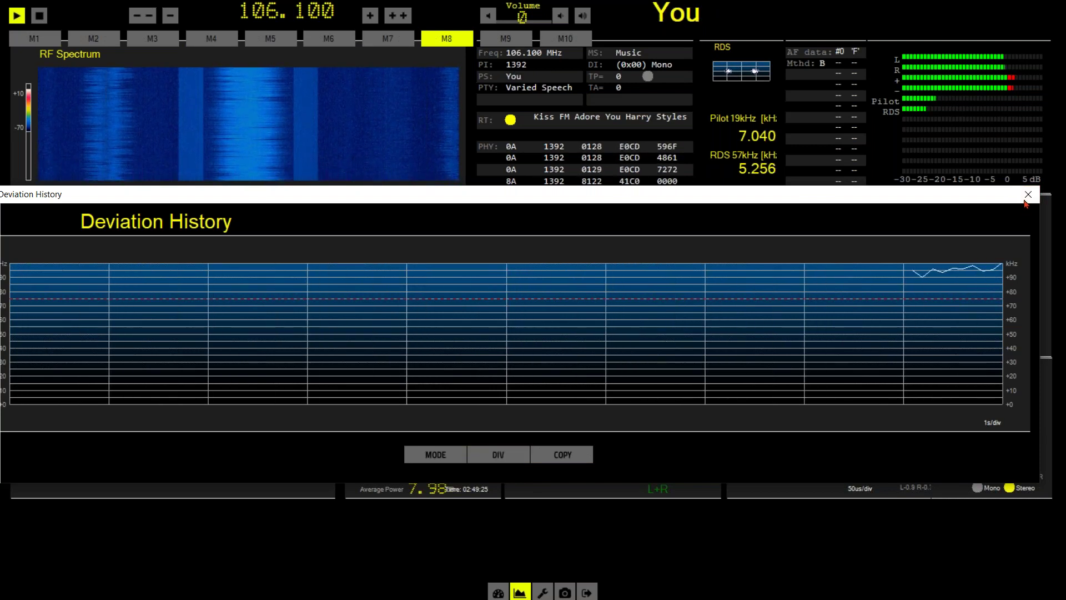
{"action": "left_click", "coordinate": [1028, 195]}
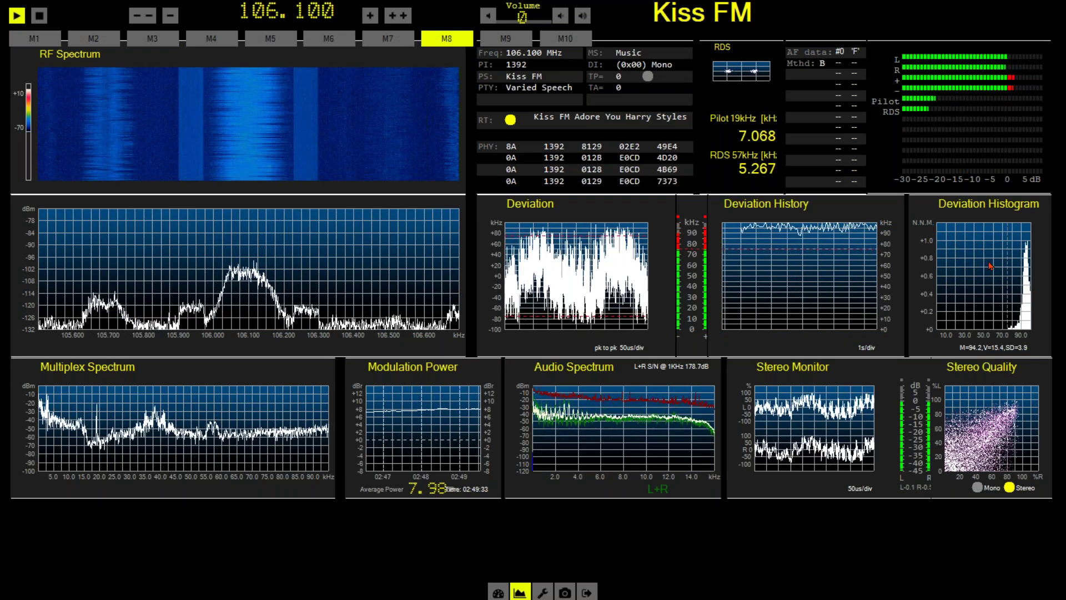
- View the enlarged Deviation Histogram and Multiplex Spectrum, briefly toggling trace over on the Multiplex Spectrum, and close both graphs
{"action": "left_click", "coordinate": [971, 231]}
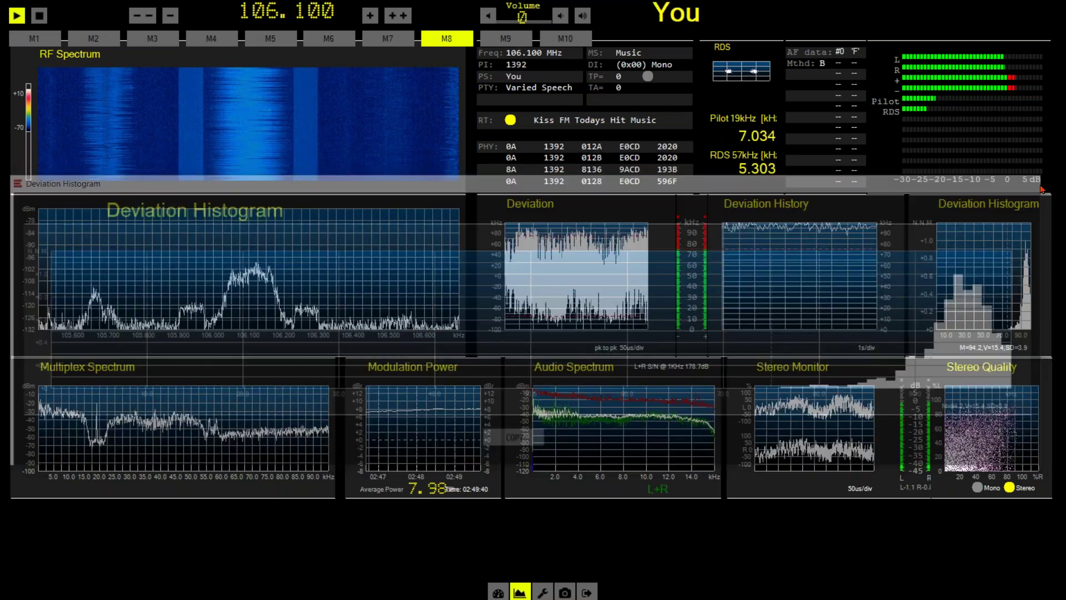
{"action": "left_click", "coordinate": [1044, 180]}
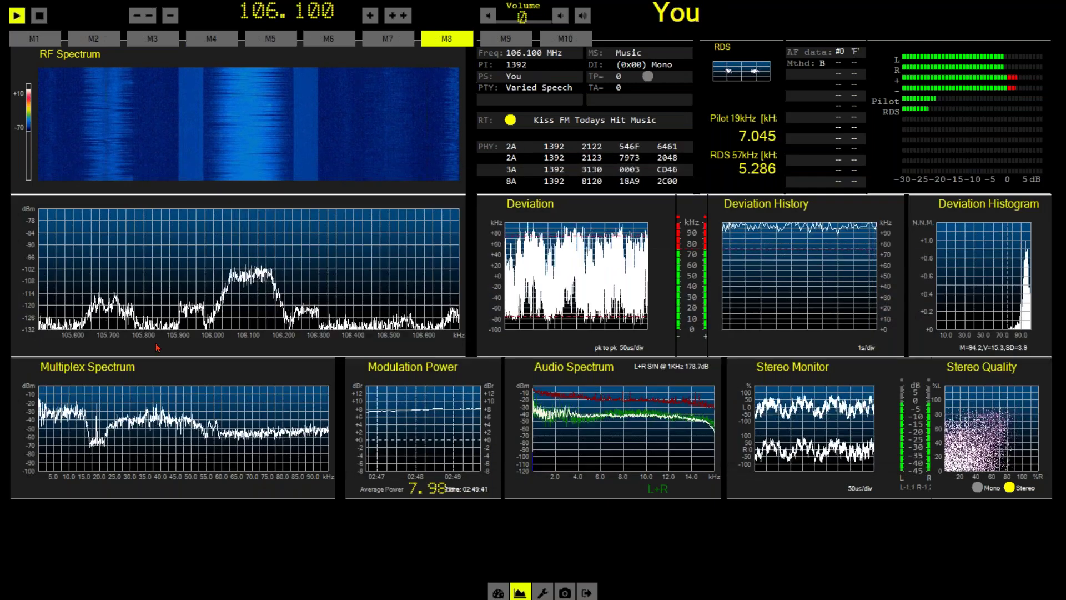
{"action": "left_click", "coordinate": [139, 425]}
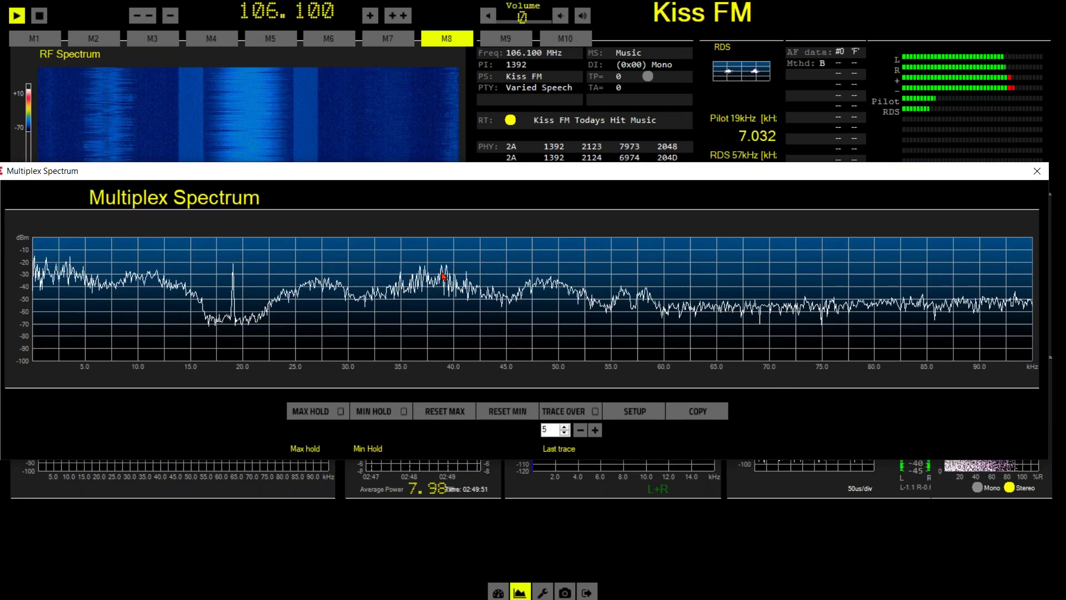
{"action": "left_click", "coordinate": [595, 412]}
{"action": "left_click", "coordinate": [596, 413]}
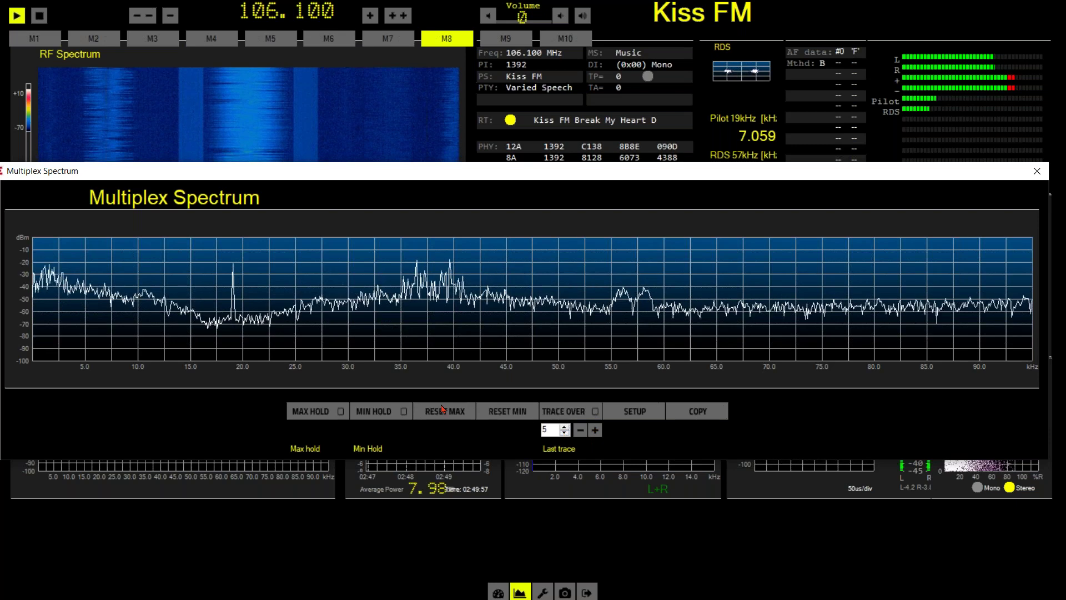
{"action": "left_click", "coordinate": [1037, 172]}
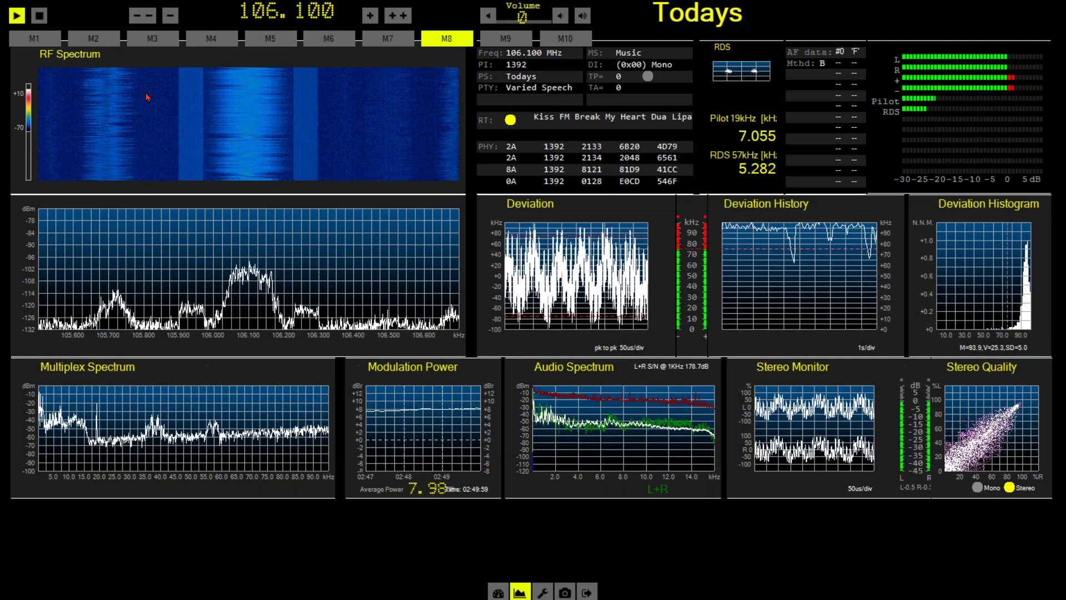
- Recall station presets M2, M3, M1, M5, M6, M7 and M8 to compare their signals, ending on M4 at 88.700 MHz
{"action": "left_click", "coordinate": [93, 40]}
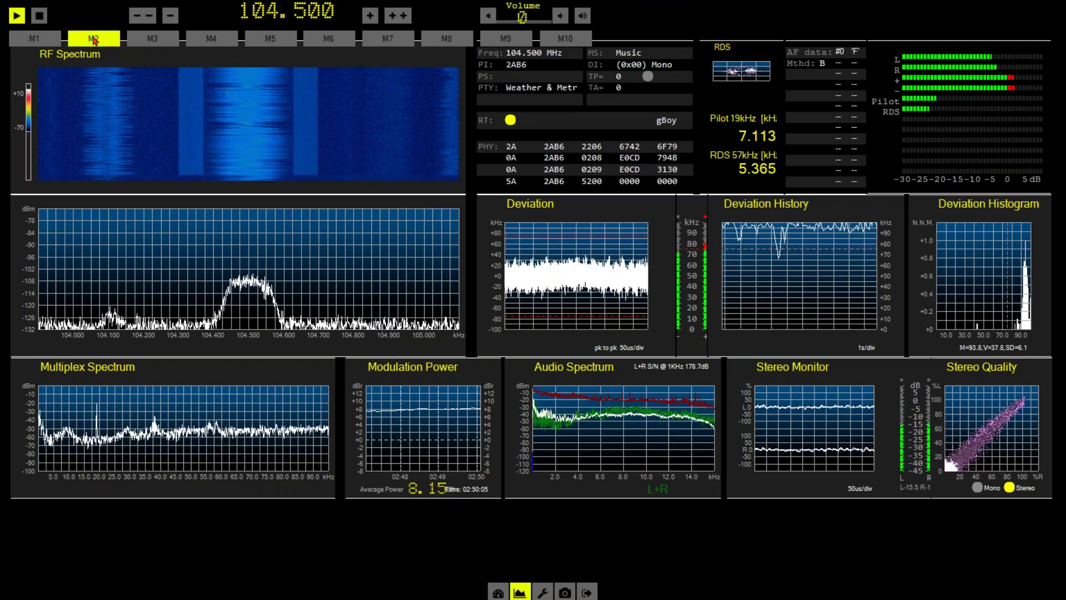
{"action": "left_click", "coordinate": [154, 44]}
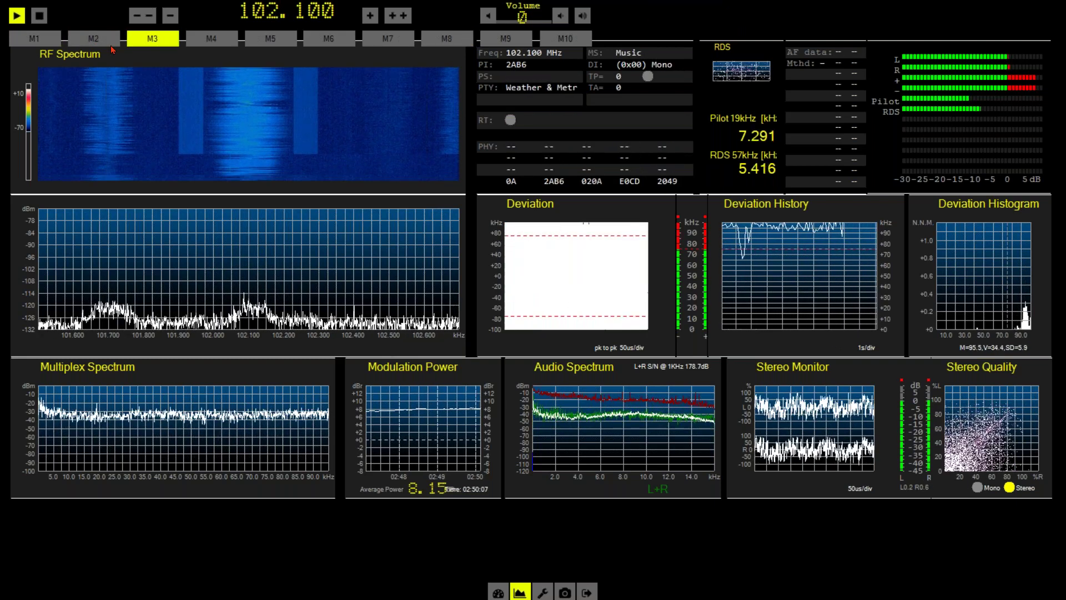
{"action": "left_click", "coordinate": [45, 44]}
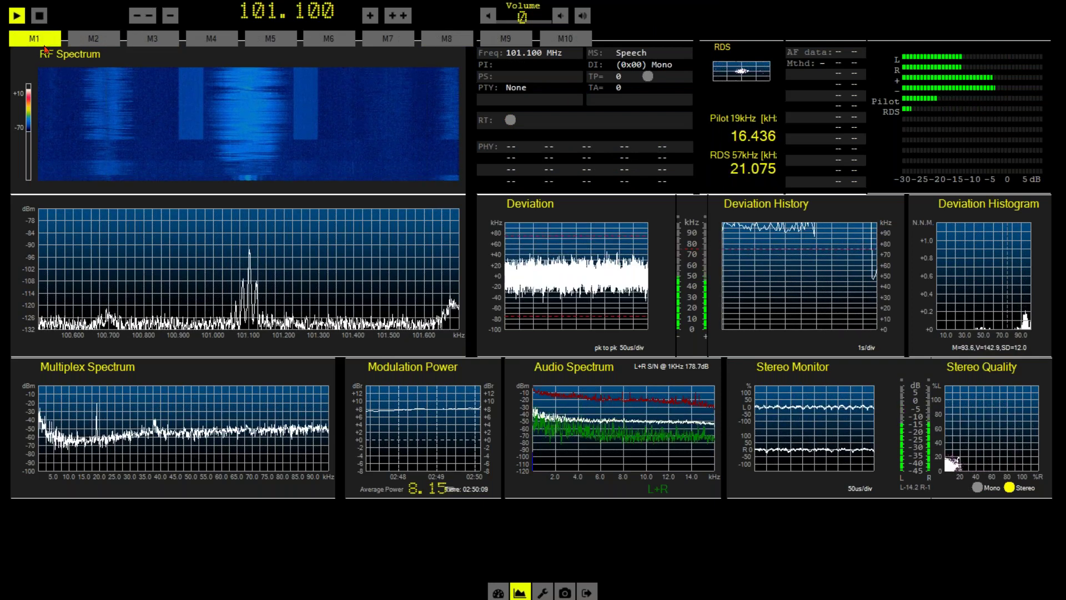
{"action": "left_click", "coordinate": [253, 40]}
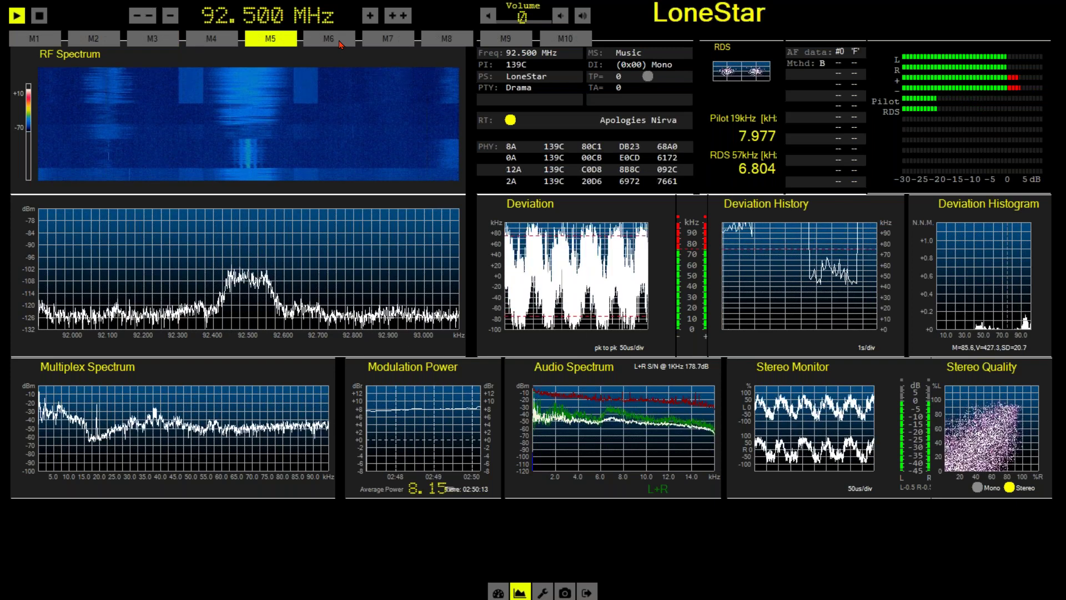
{"action": "left_click", "coordinate": [340, 43]}
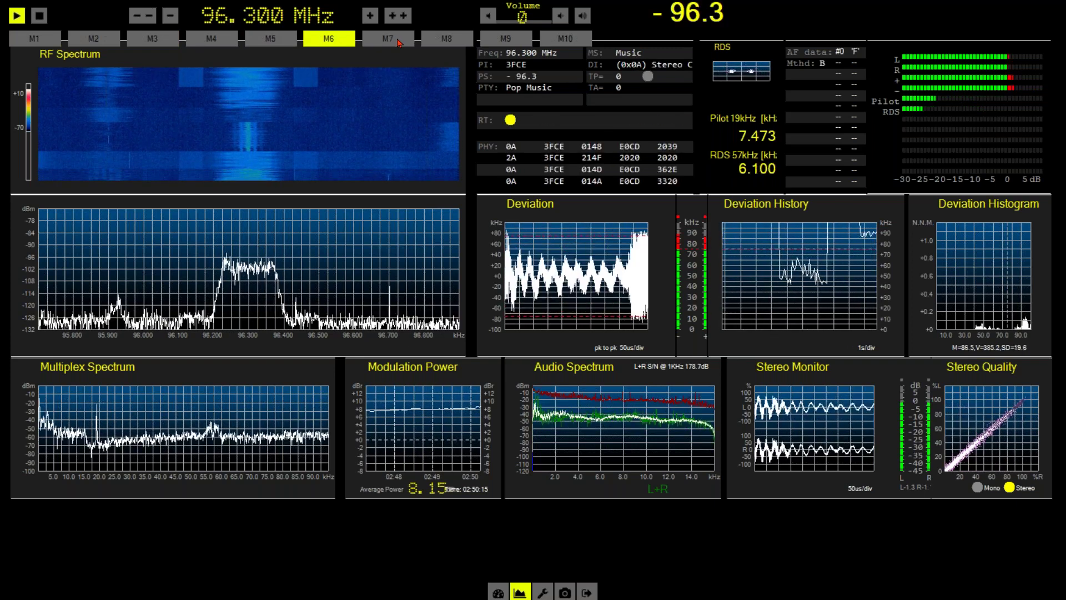
{"action": "left_click", "coordinate": [398, 43]}
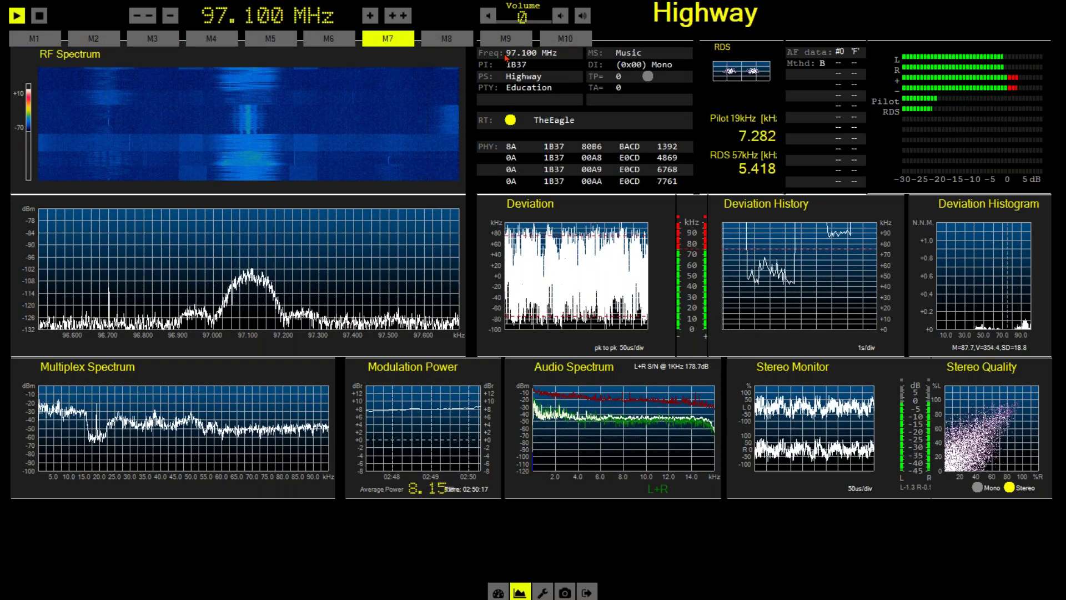
{"action": "left_click", "coordinate": [451, 40]}
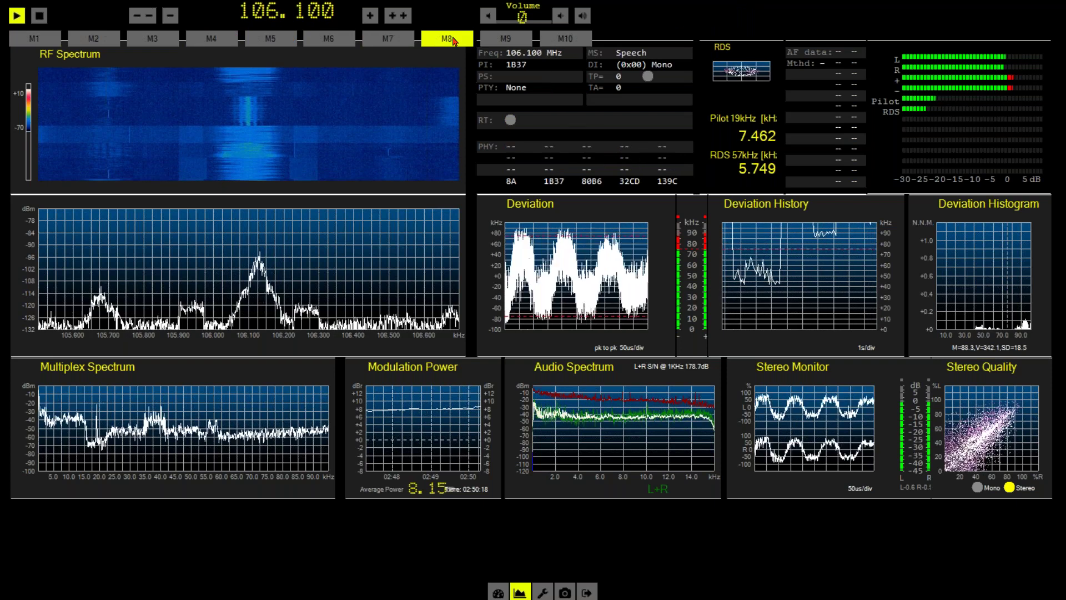
{"action": "left_click", "coordinate": [271, 39]}
{"action": "left_click", "coordinate": [214, 39]}
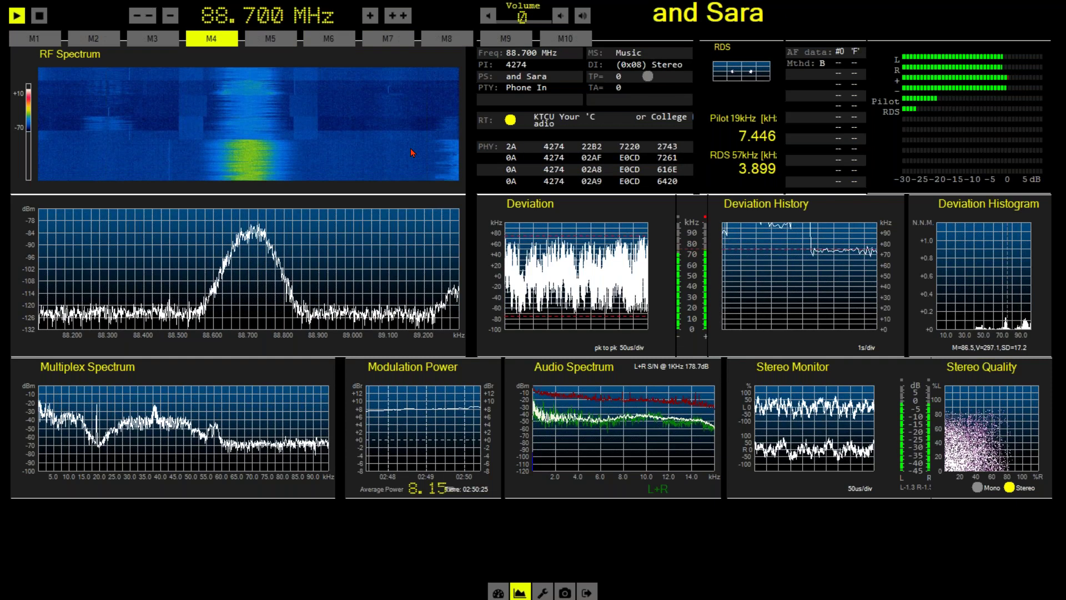
- Enlarge the Modulation Power graph, reset its measurement and close the enlarged view
{"action": "double_click", "coordinate": [420, 422]}
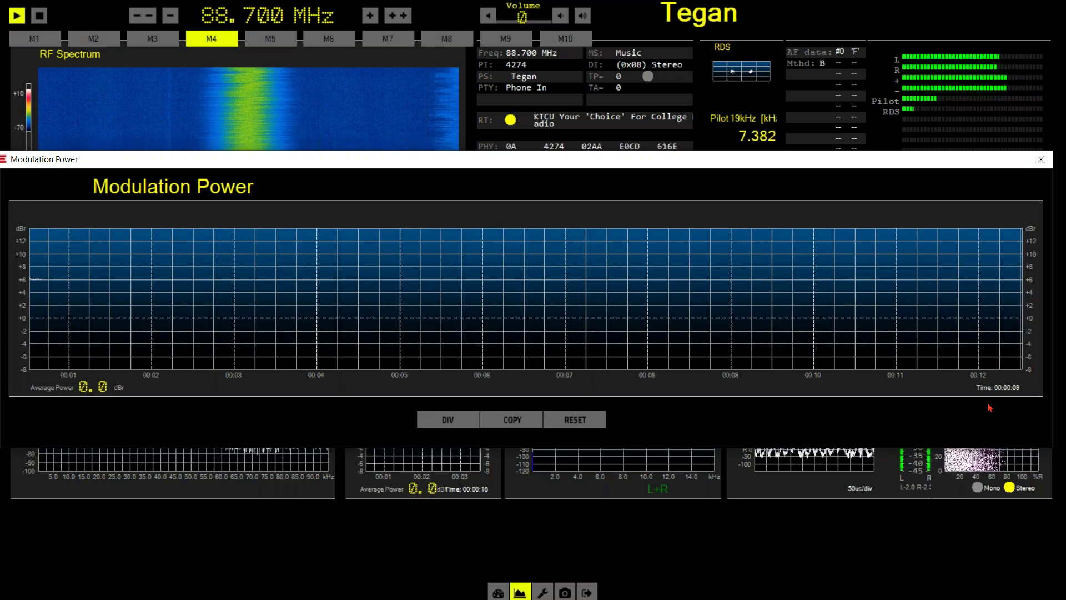
{"action": "left_click", "coordinate": [1049, 164]}
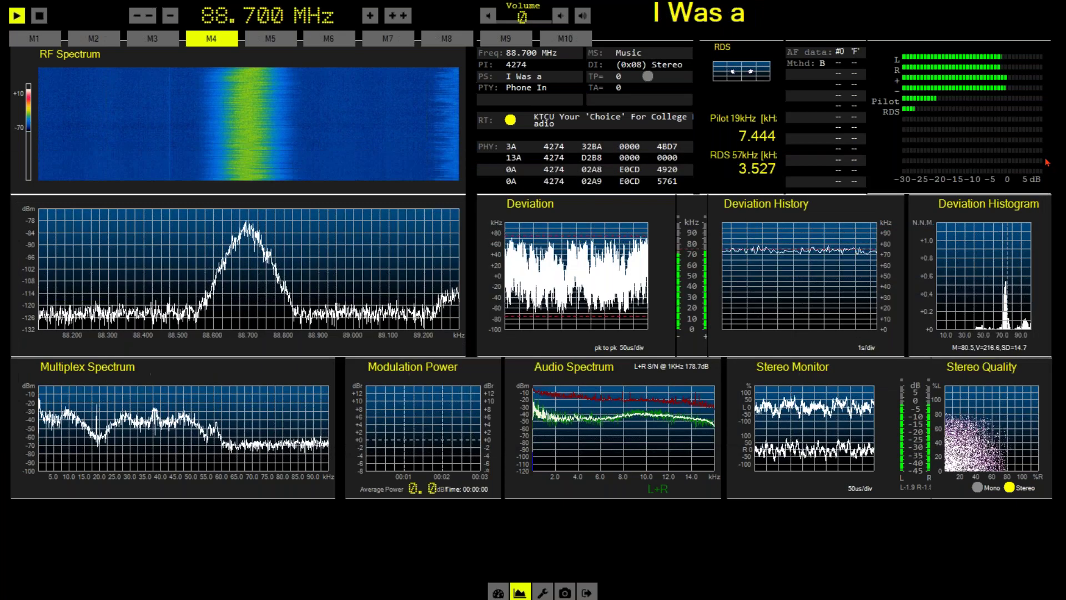
- Enlarge the Audio Spectrum and turn off its max hold, min hold and average traces
{"action": "left_click", "coordinate": [619, 396]}
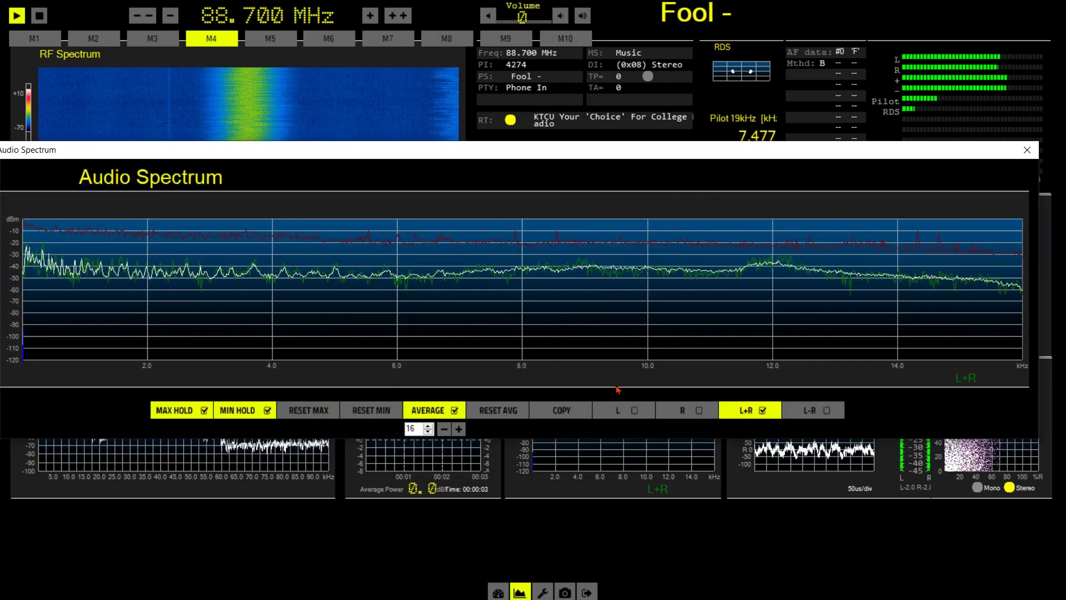
{"action": "left_click", "coordinate": [204, 411]}
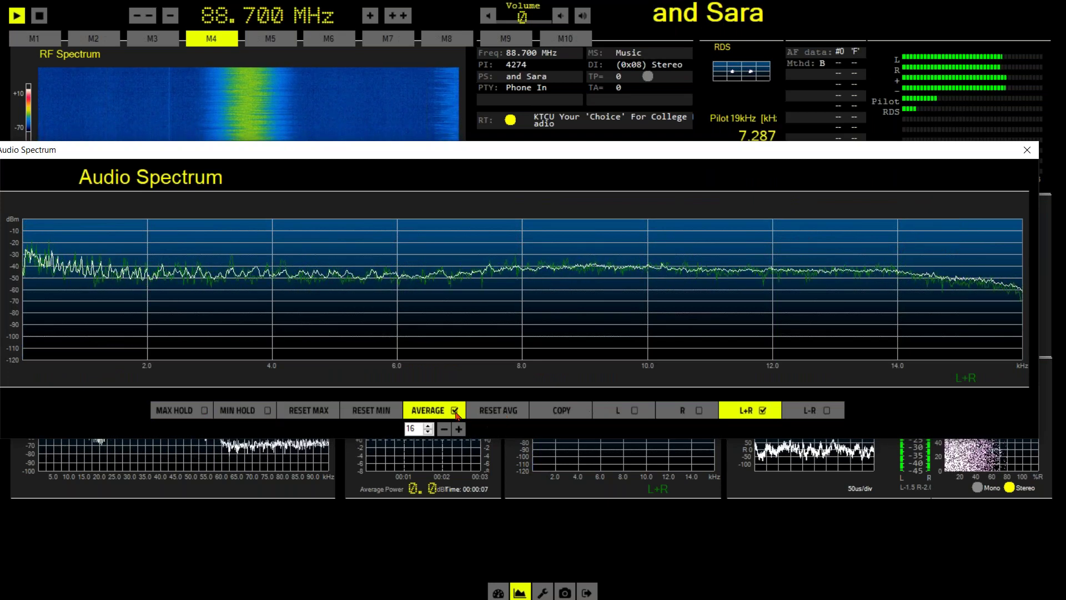
{"action": "left_click", "coordinate": [455, 412]}
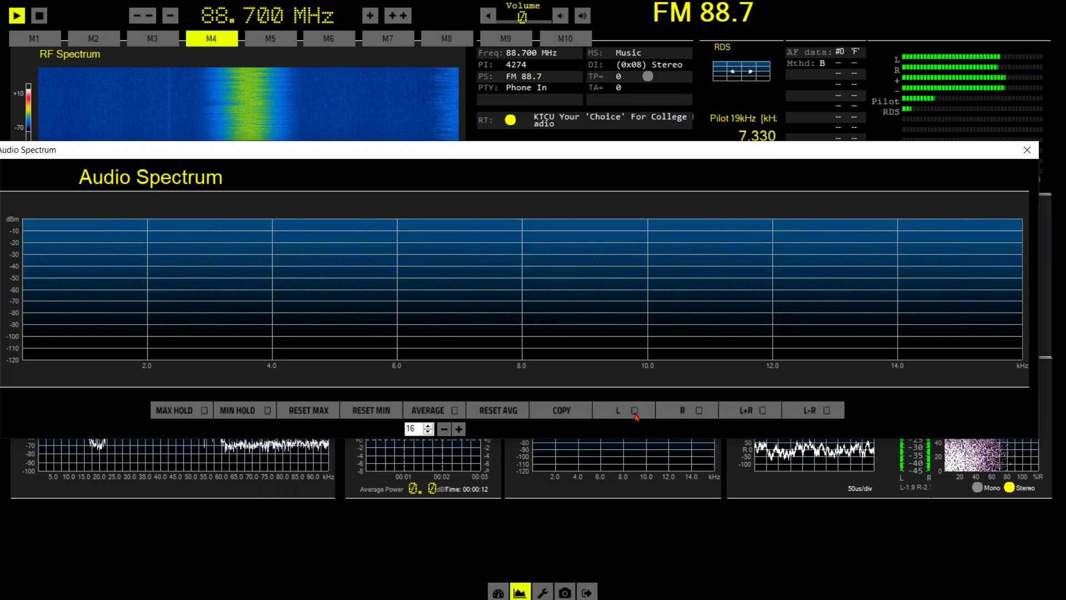
- Briefly display the L and R channel traces on the Audio Spectrum, leave only L+R shown and close the graph
{"action": "left_click", "coordinate": [637, 417]}
{"action": "left_click", "coordinate": [637, 417]}
{"action": "left_click", "coordinate": [701, 412]}
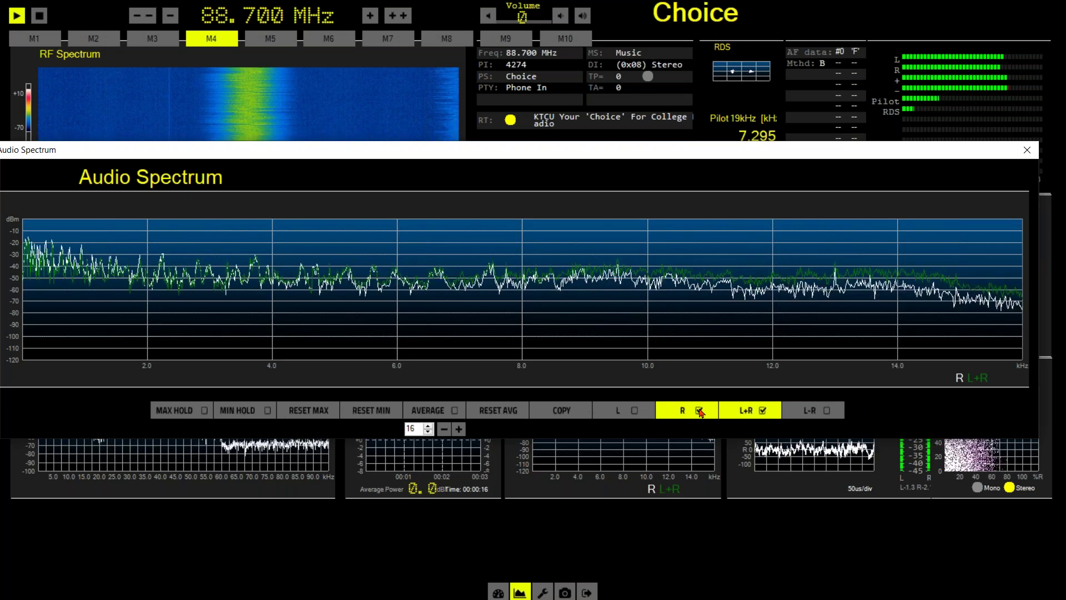
{"action": "left_click", "coordinate": [699, 411]}
{"action": "left_click", "coordinate": [1028, 151]}
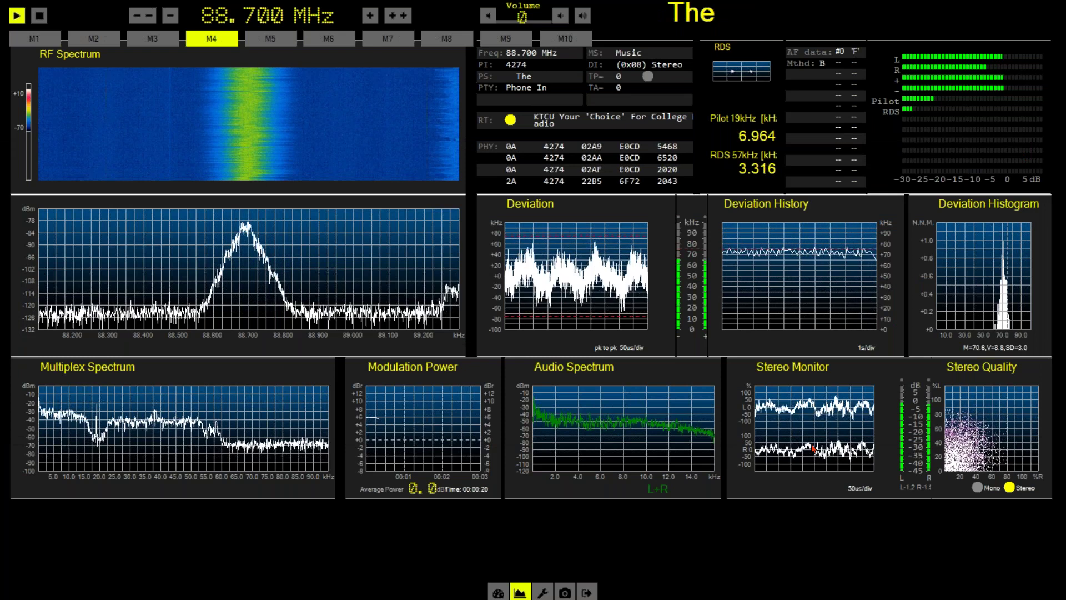
- View the enlarged Stereo Monitor and Stereo Quality graphs, closing each one after examining it
{"action": "left_click", "coordinate": [830, 407]}
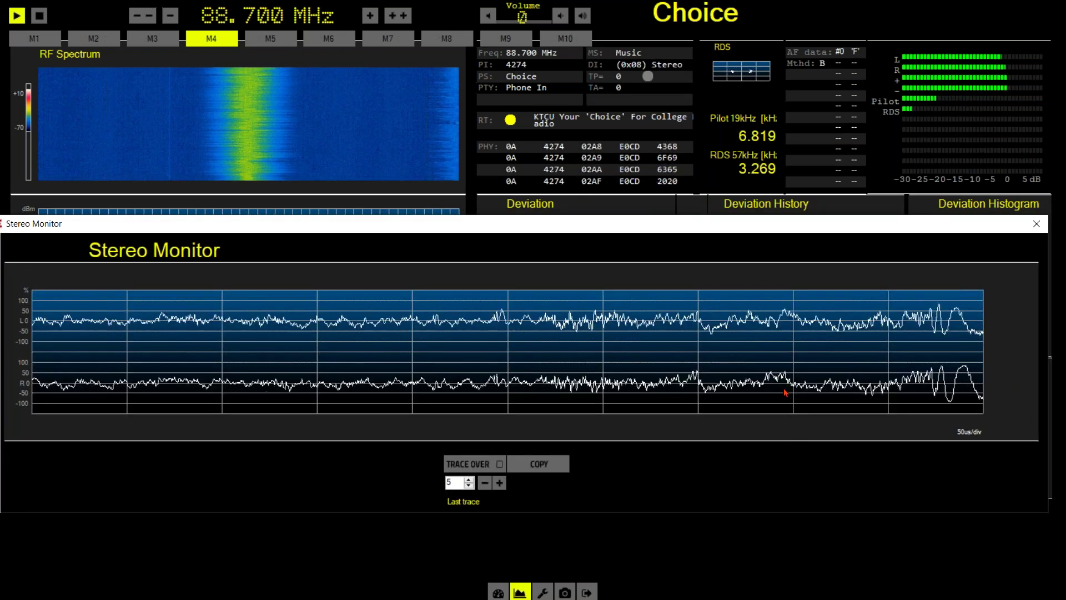
{"action": "left_click", "coordinate": [1037, 223]}
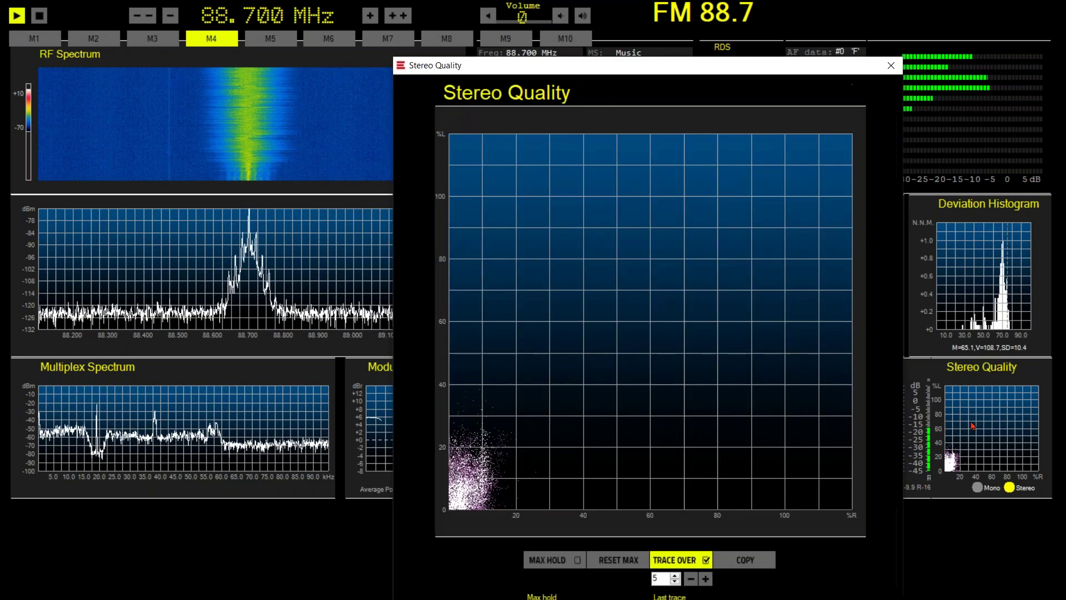
{"action": "left_click", "coordinate": [963, 402]}
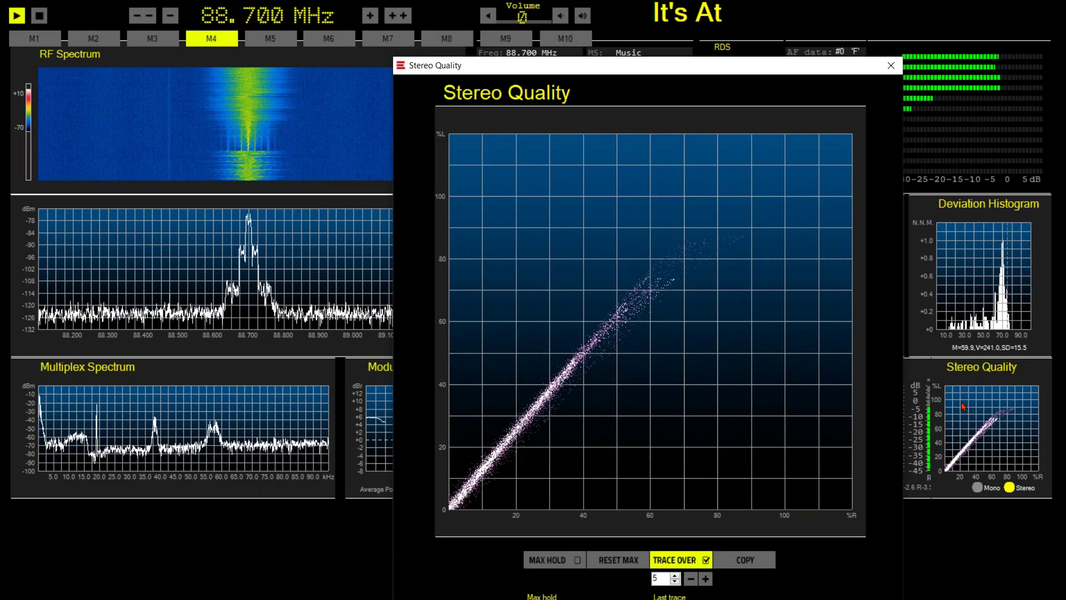
{"action": "left_click", "coordinate": [890, 65]}
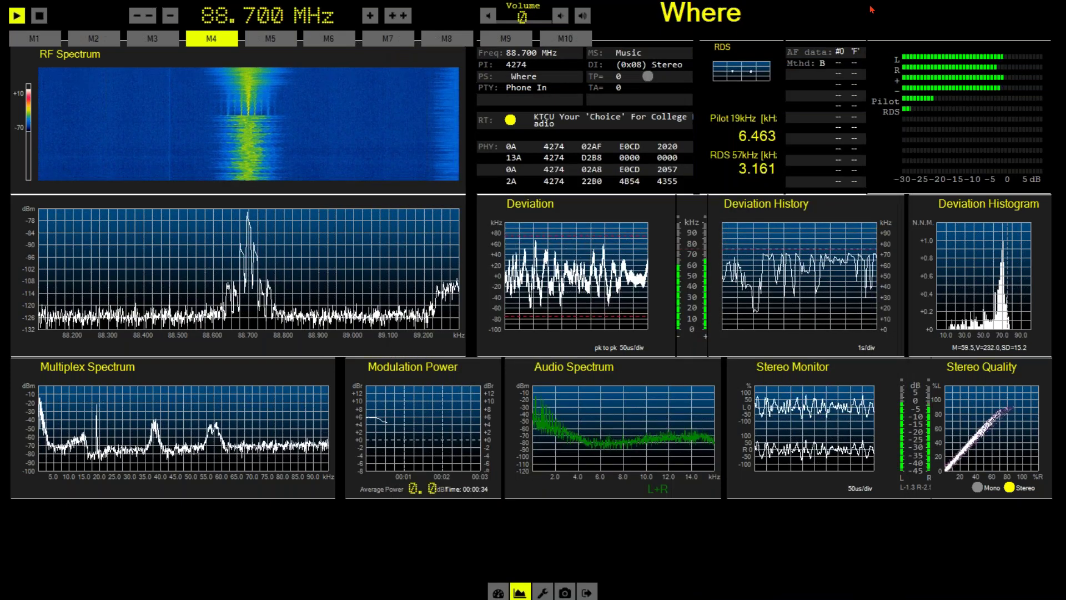